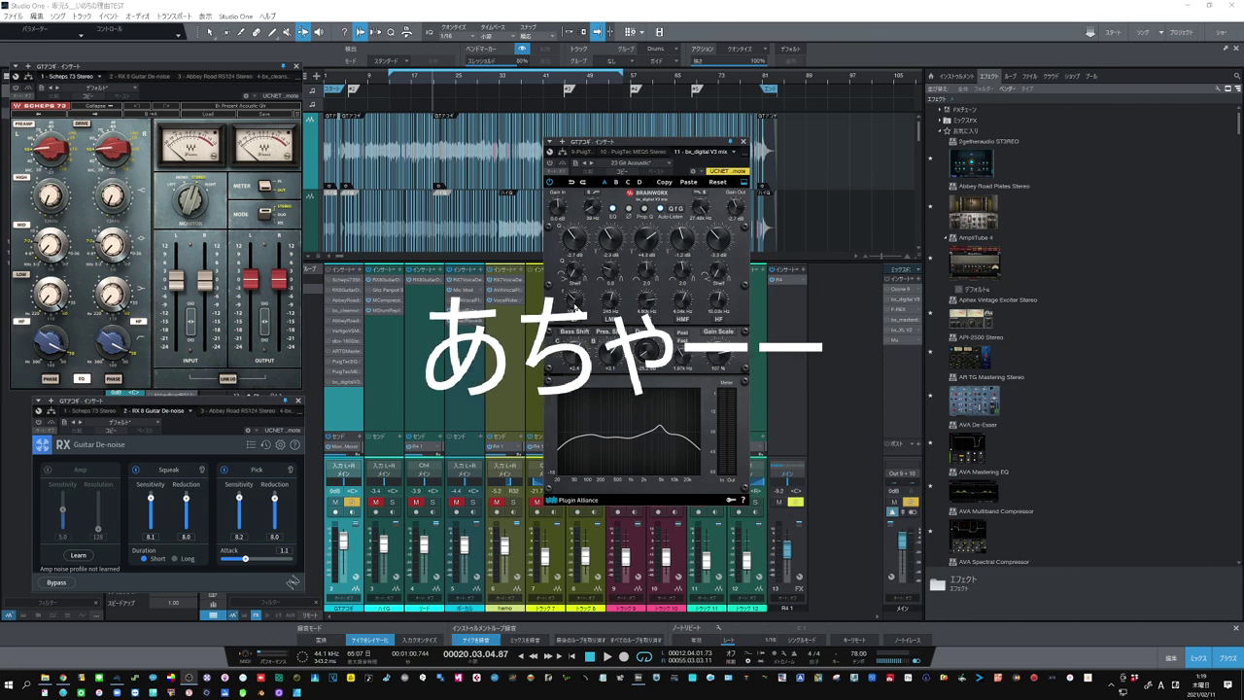
Step: Review the Abbey Road RS124 compressor settings on the GTアコギ track and close its window
left_click(345, 306)
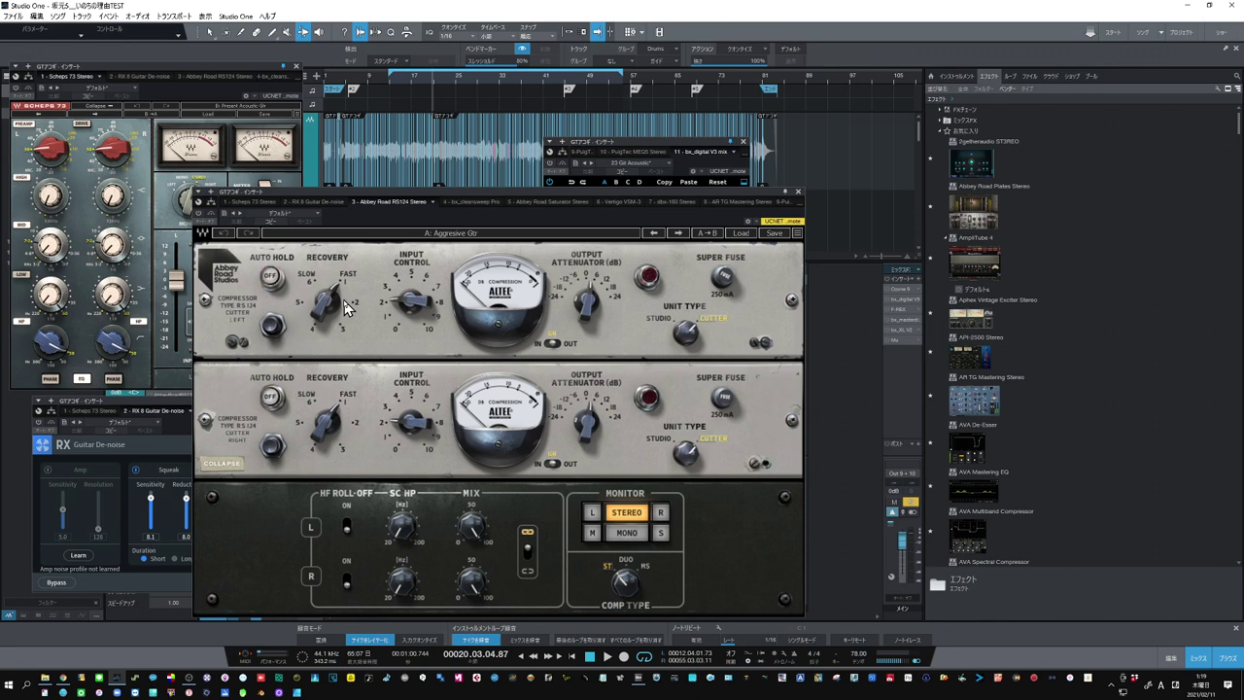
left_click(798, 192)
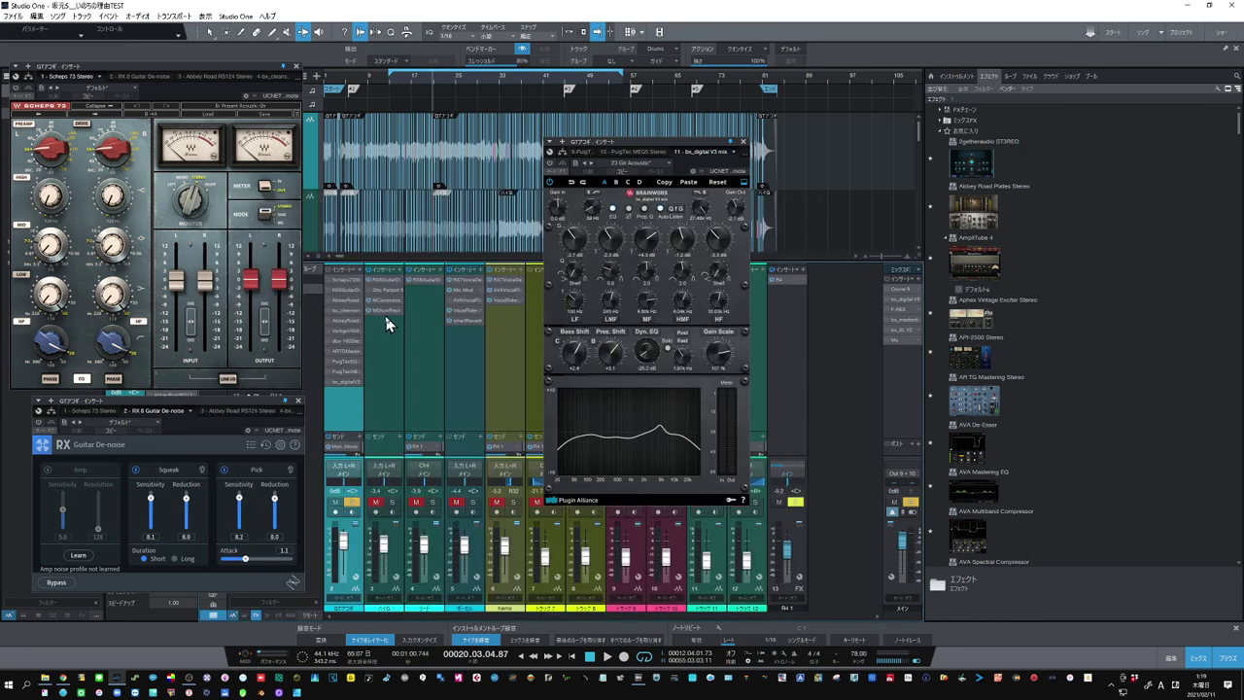
Step: In the GTアコギ track's bx_cleansweep Pro, set the low-pass cutoff to 663 Hz and the high-pass cutoff to 164 Hz
left_click(347, 311)
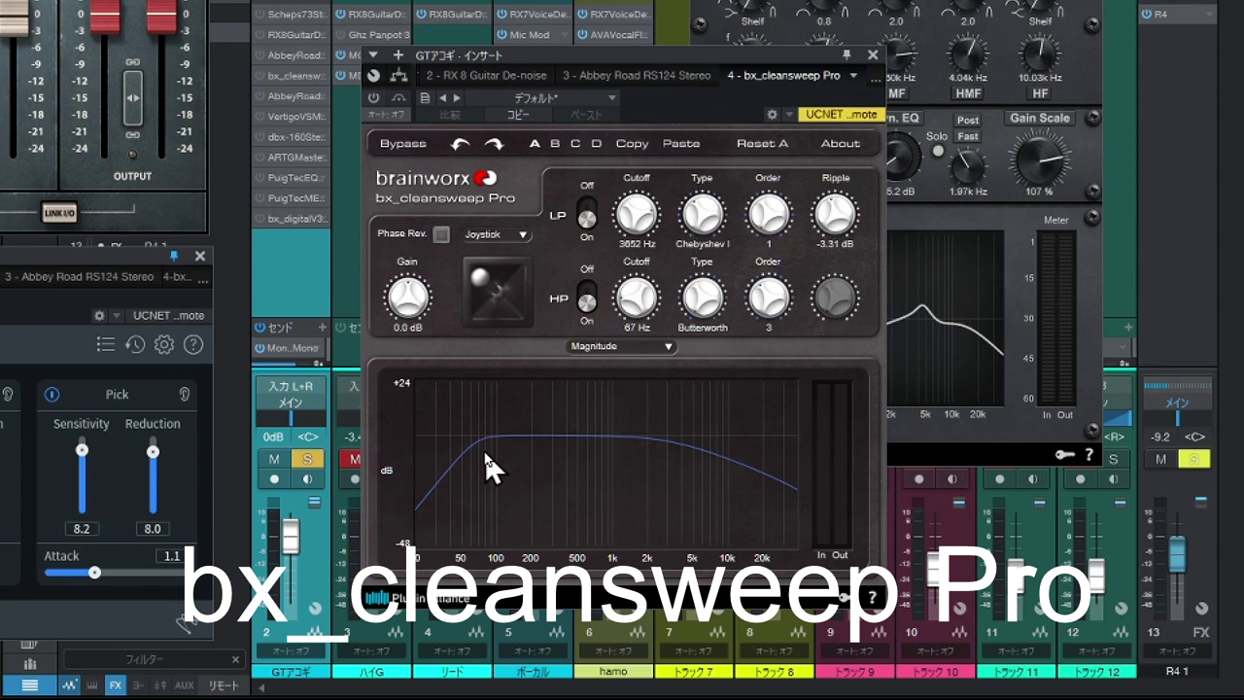
left_click_drag(639, 218, 661, 200)
mouse_move(498, 278)
left_mouse_down()
mouse_move(530, 290)
mouse_move(492, 282)
mouse_move(478, 300)
mouse_move(486, 295)
left_mouse_up()
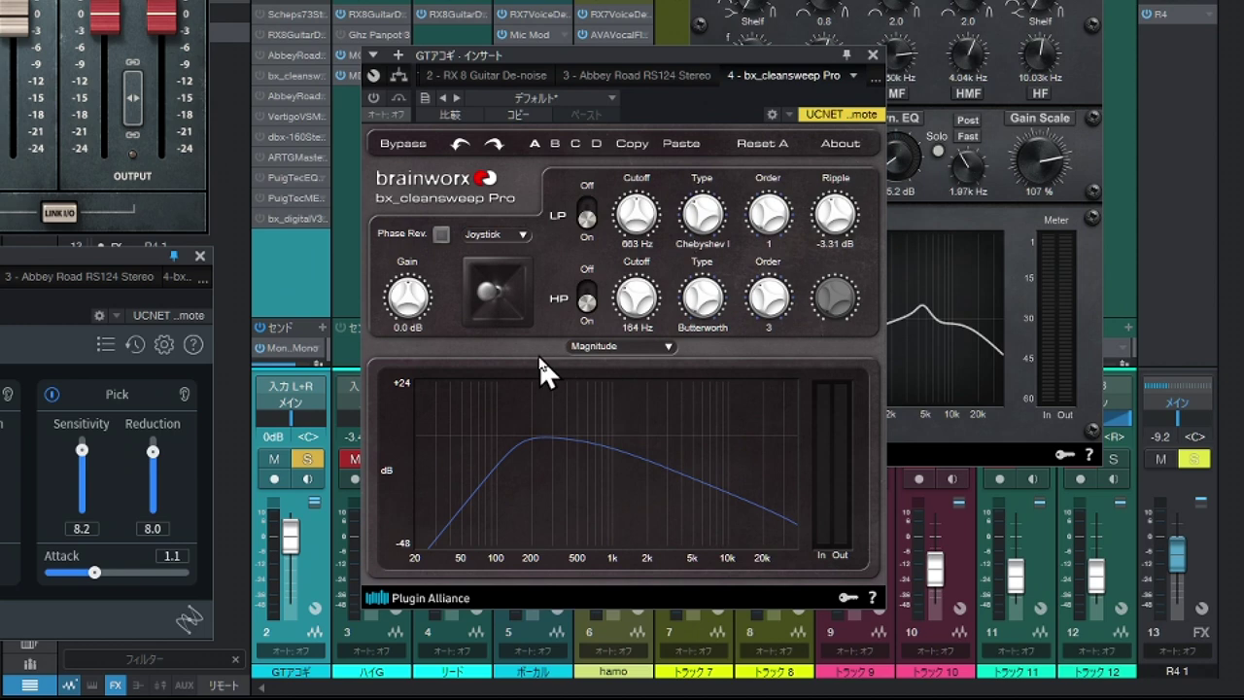
left_click(874, 55)
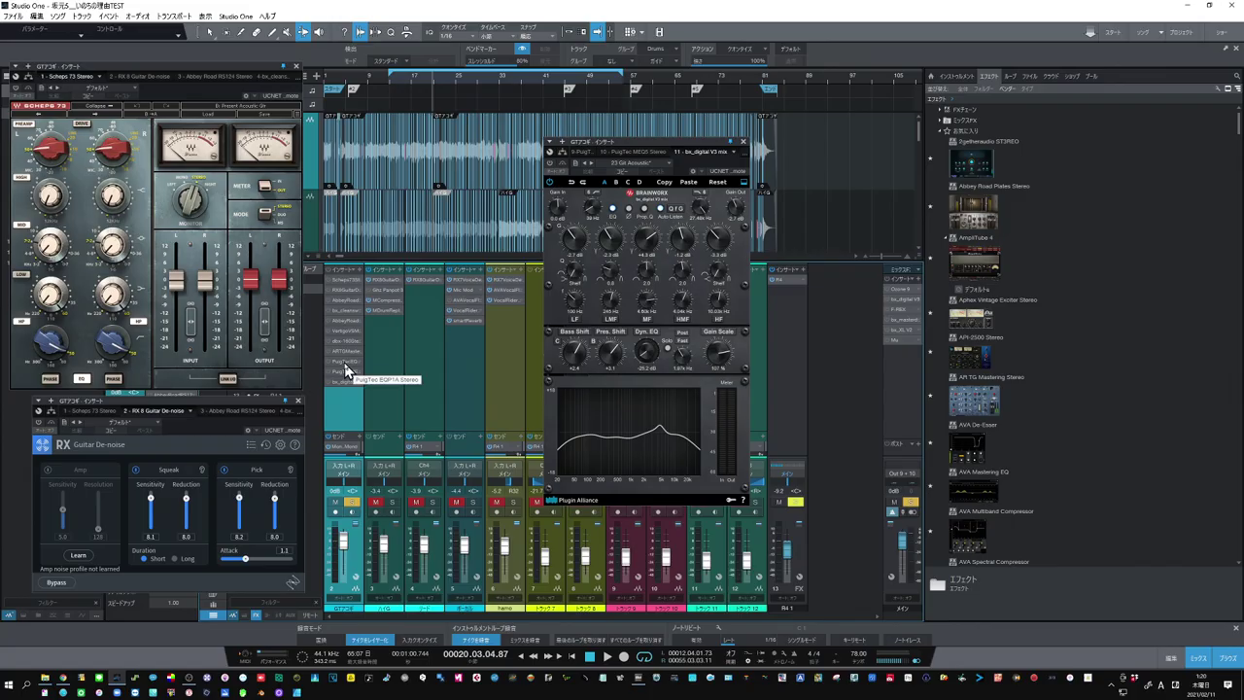
Step: Review the PuigTec EQP1A and MEQ5 equalizer settings on the GTアコギ track
left_click(347, 370)
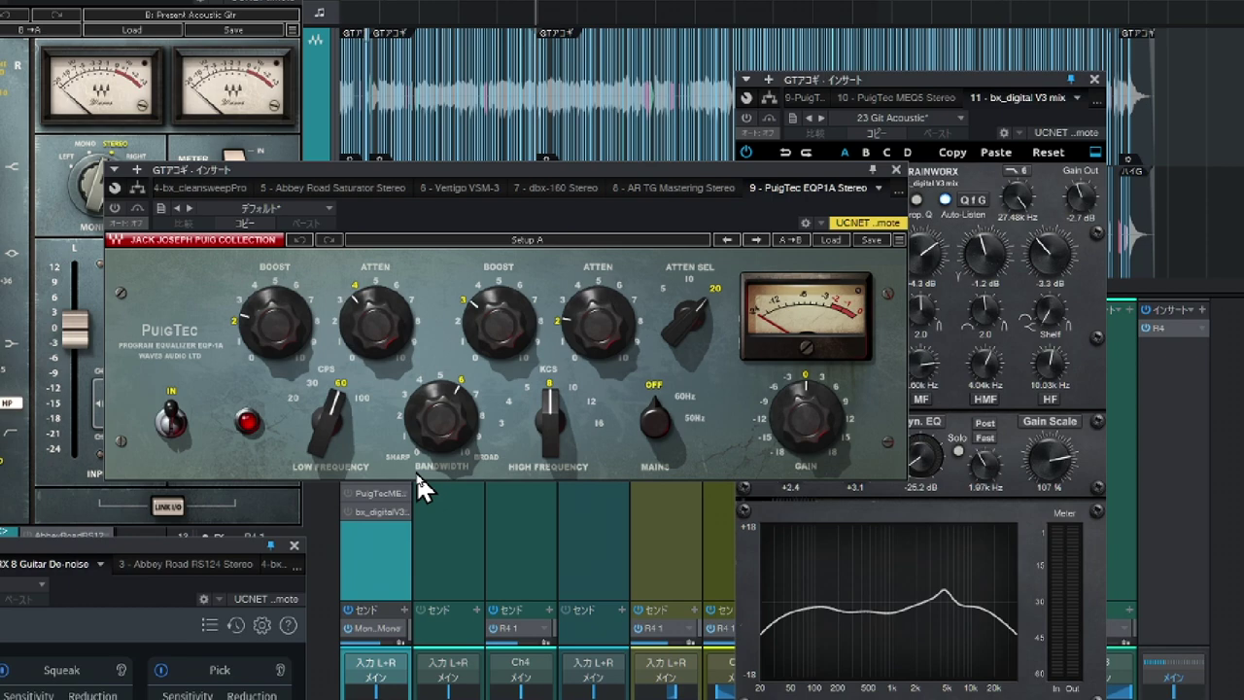
left_click(895, 168)
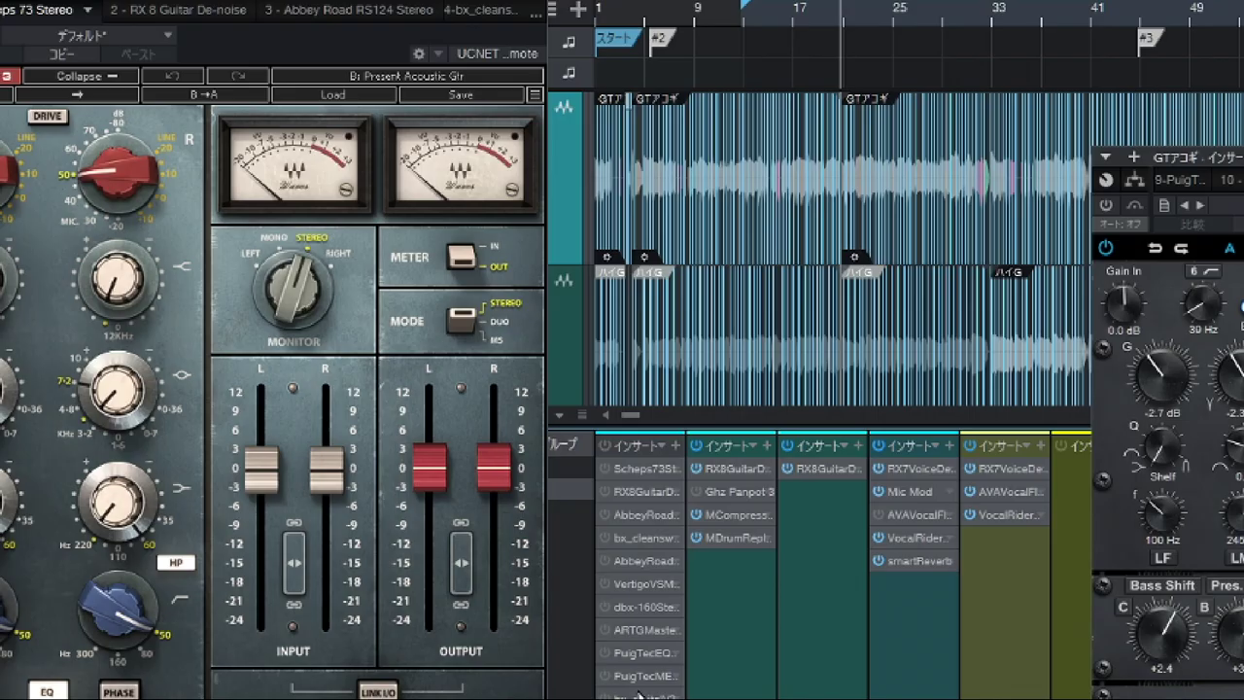
left_click(641, 652)
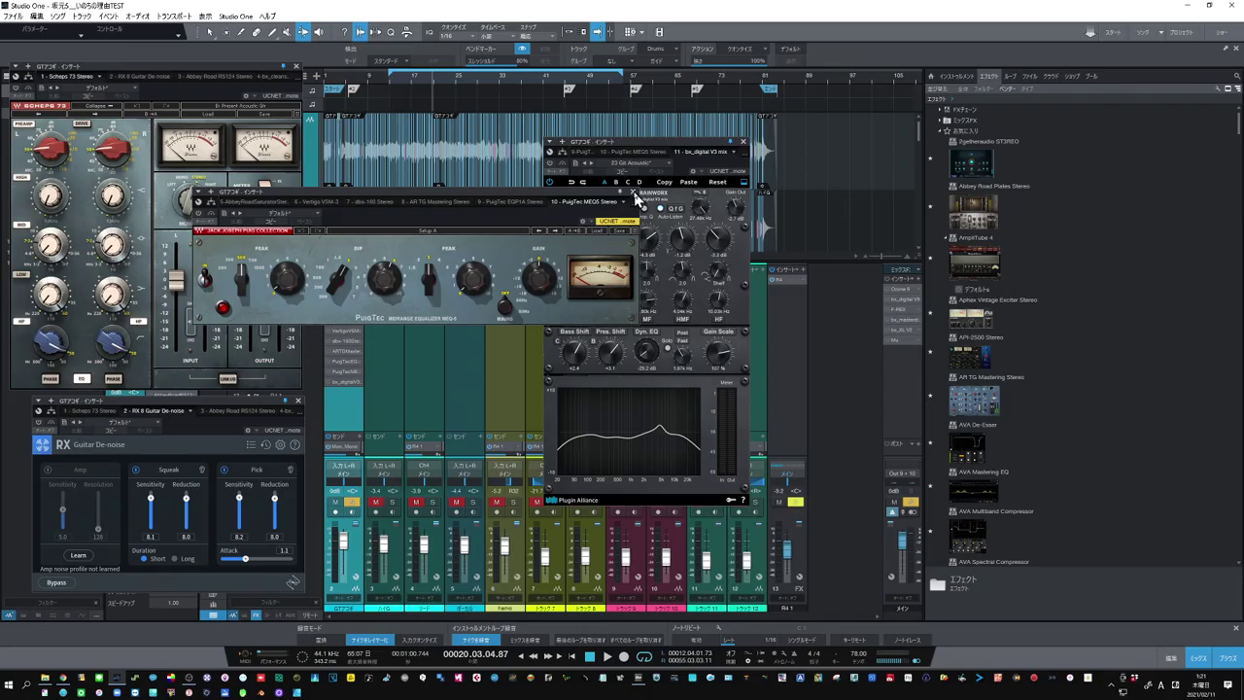
left_click(634, 192)
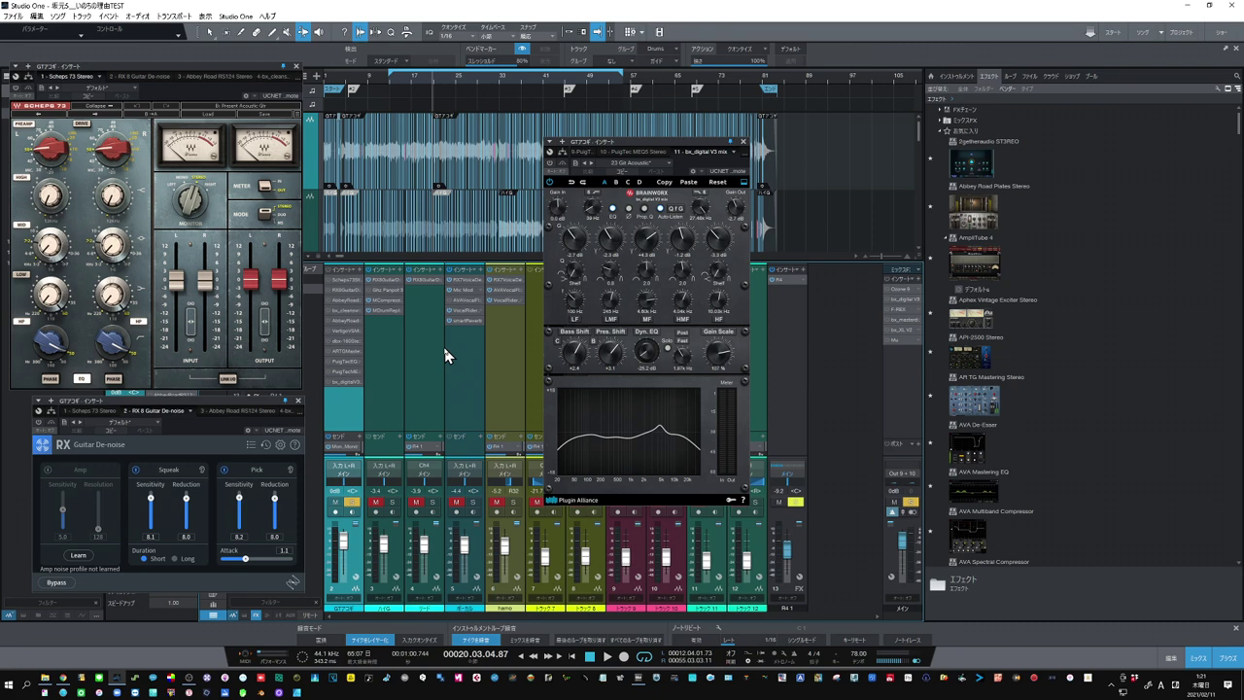
Step: Listen to the soloed GTアコギ track from bar 20 and stop playback
left_click(347, 332)
left_click(607, 657)
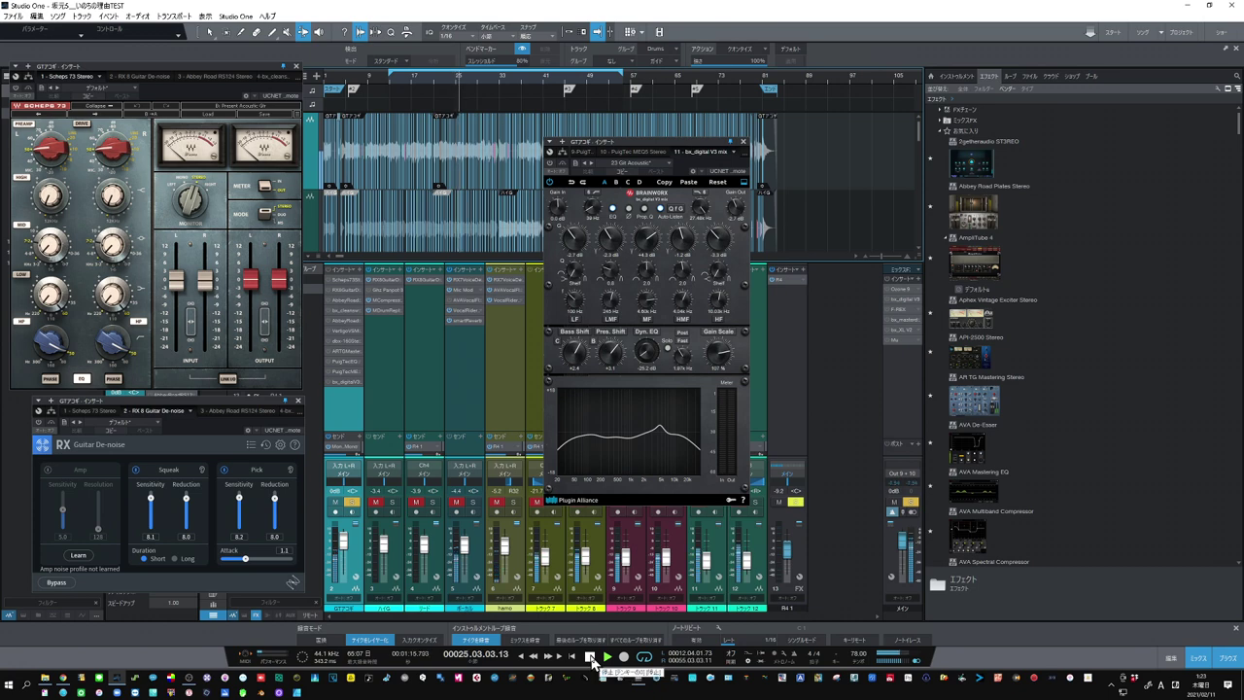
left_click(590, 657)
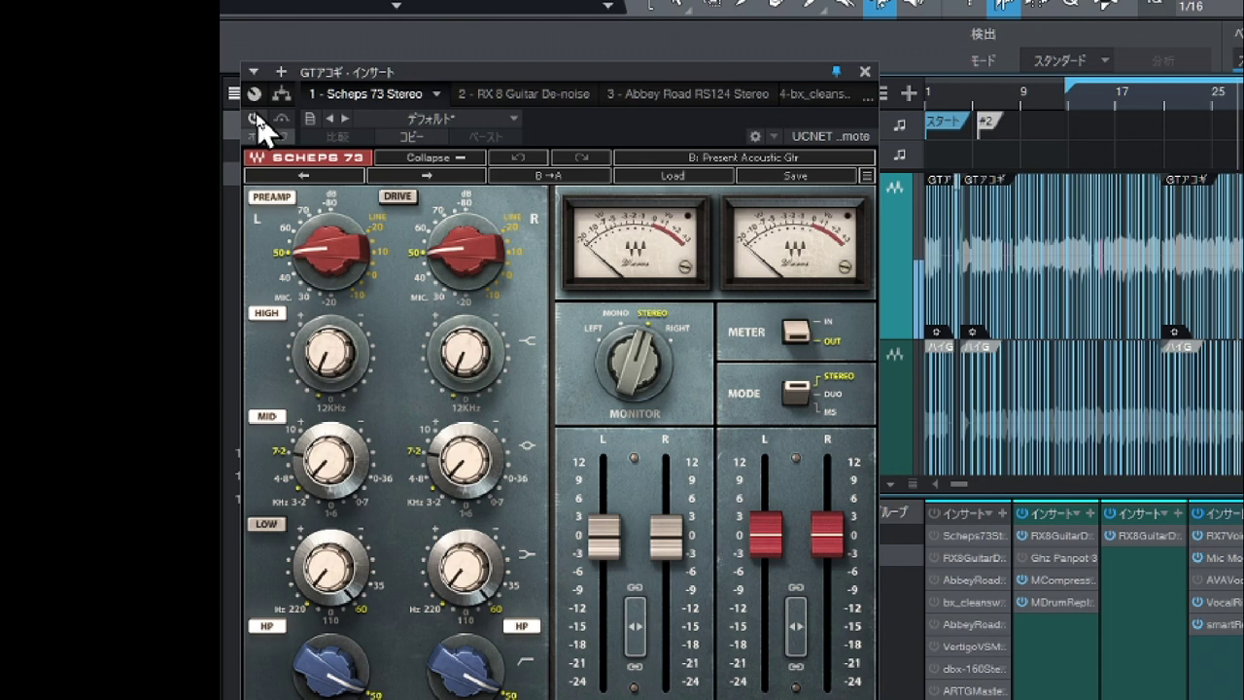
Step: Enable the Scheps 73 insert on the GTアコギ track and check its mid-band frequency setting
left_click(256, 119)
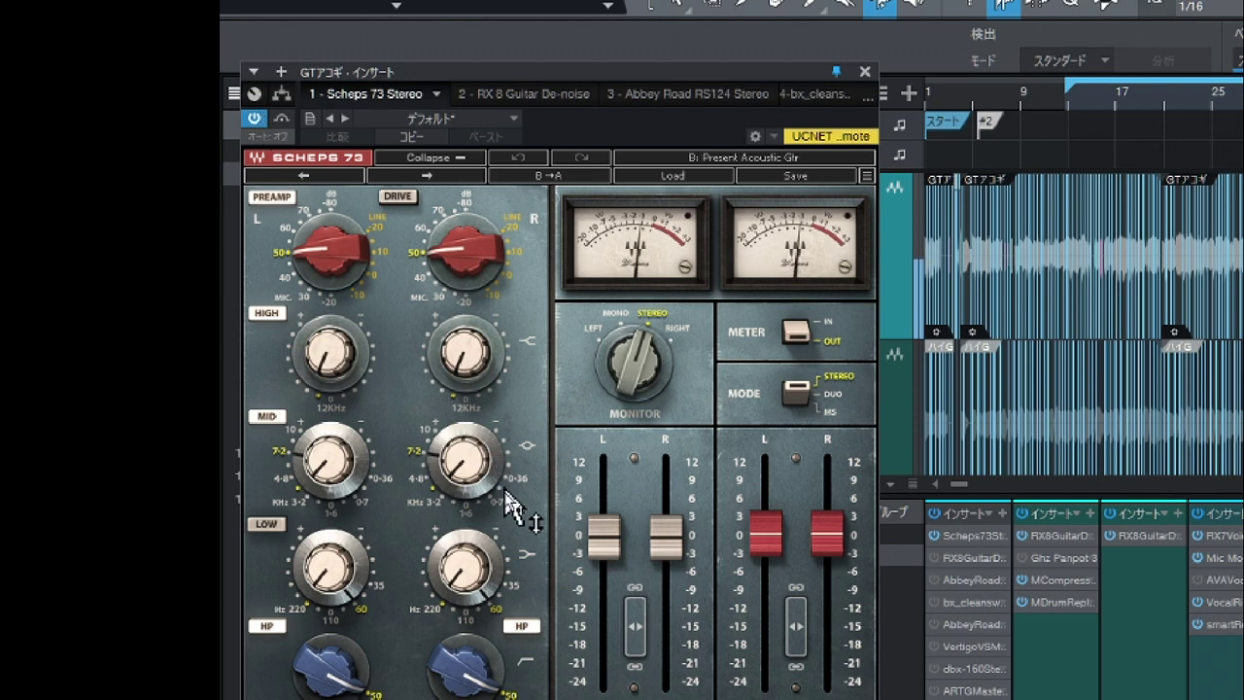
mouse_move(507, 512)
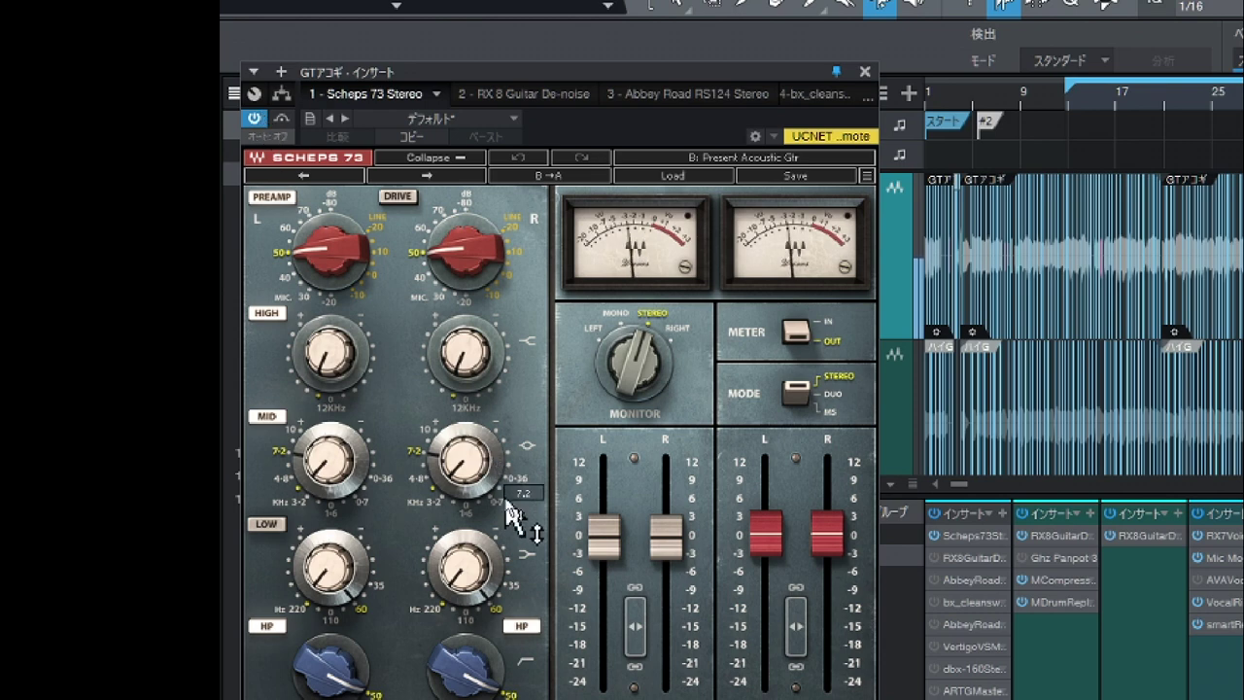
mouse_move(379, 275)
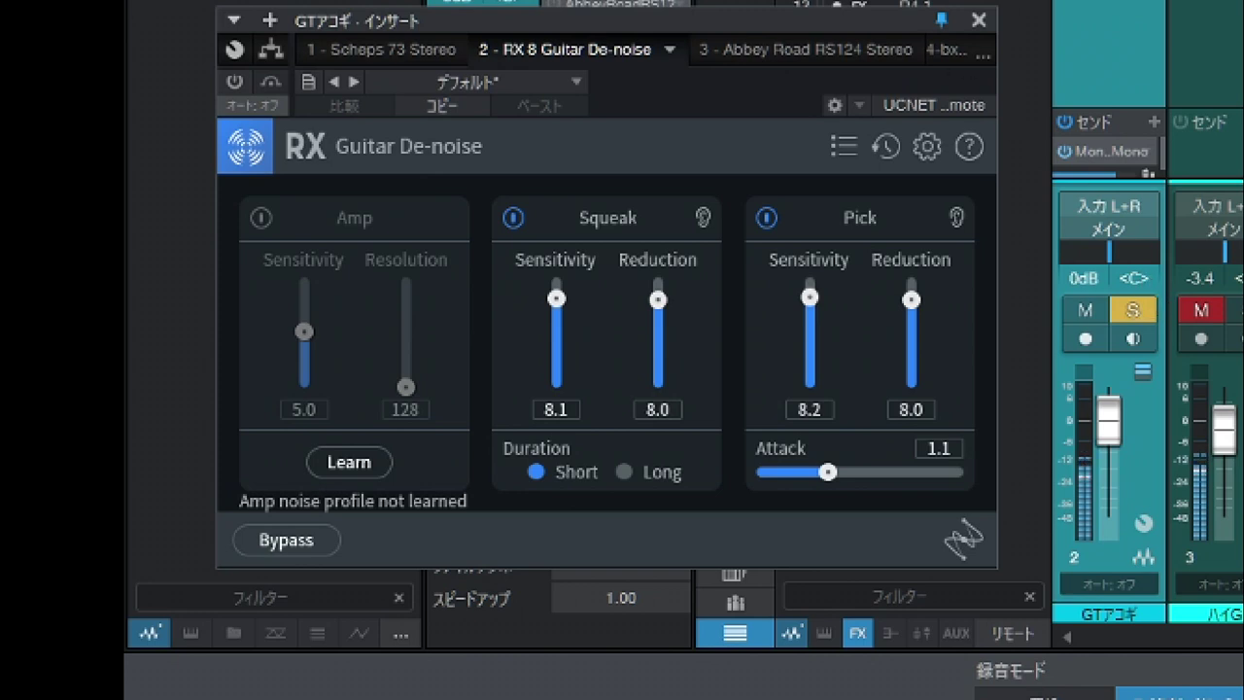
Step: Enable the RX 8 Guitar De-noise insert and audition only the squeak noise it removes
left_click(234, 82)
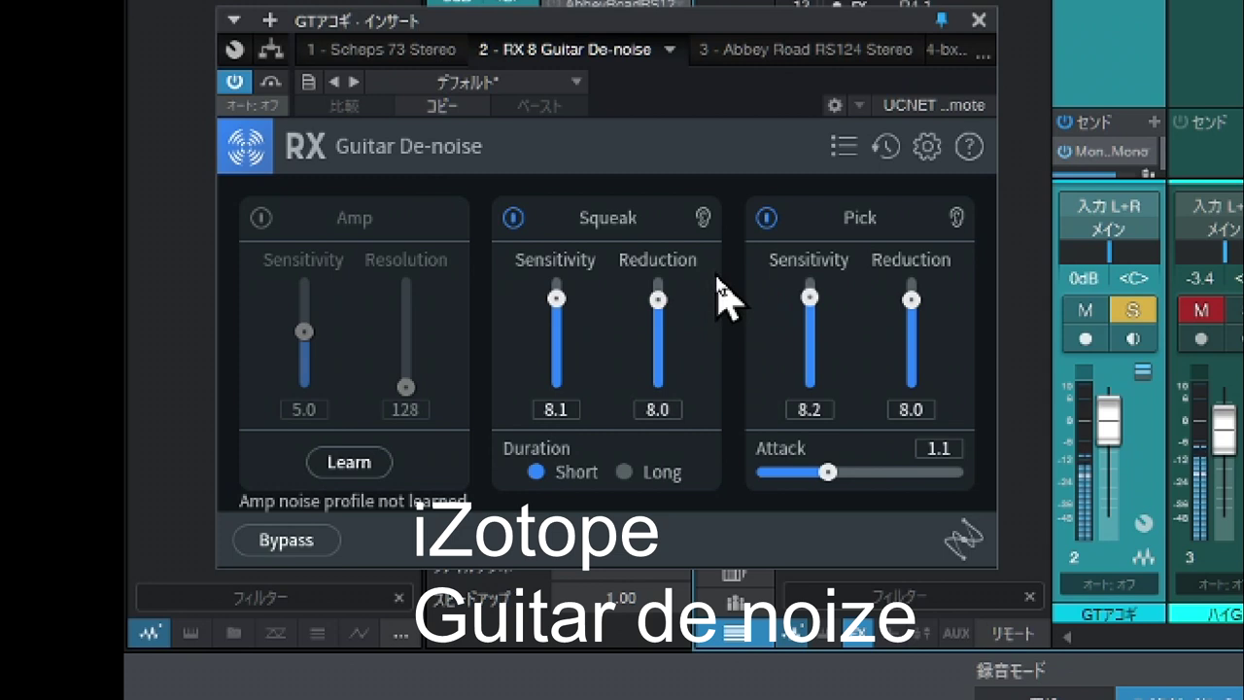
left_click(703, 216)
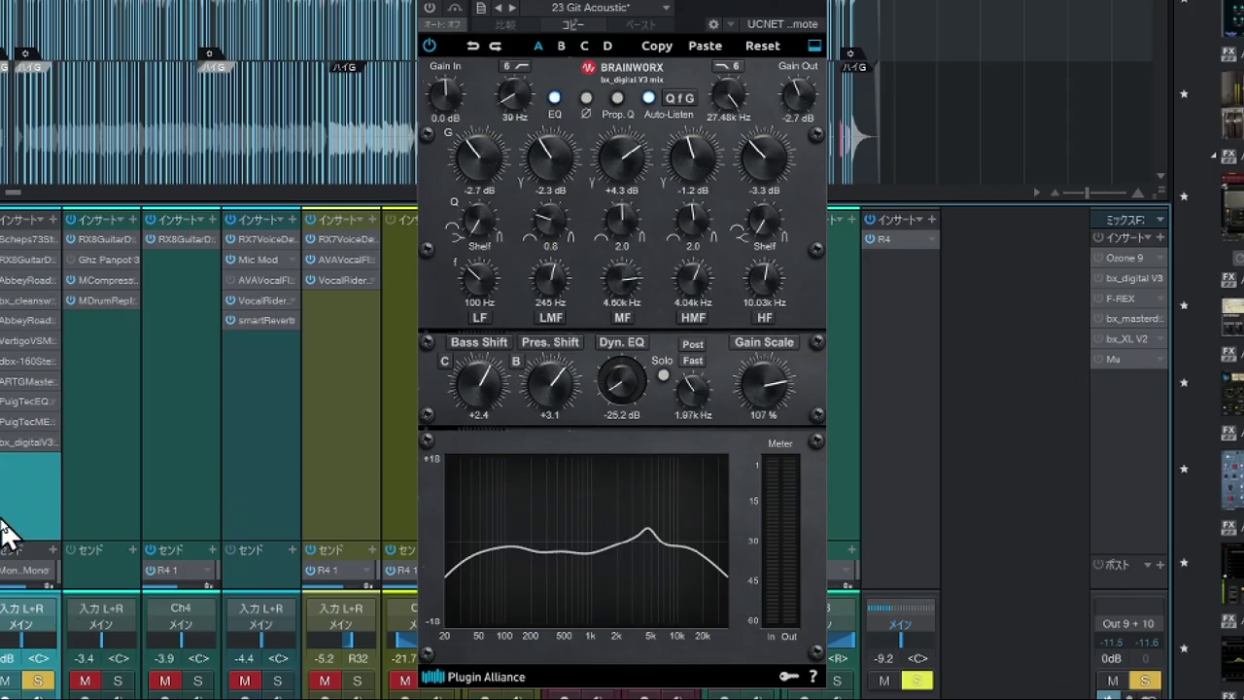
Step: Enable bx_digital V3 mix on the GTアコギ track with Bass Shift at +4.2 and Gain Out at +0.4 dB
left_click(0, 444)
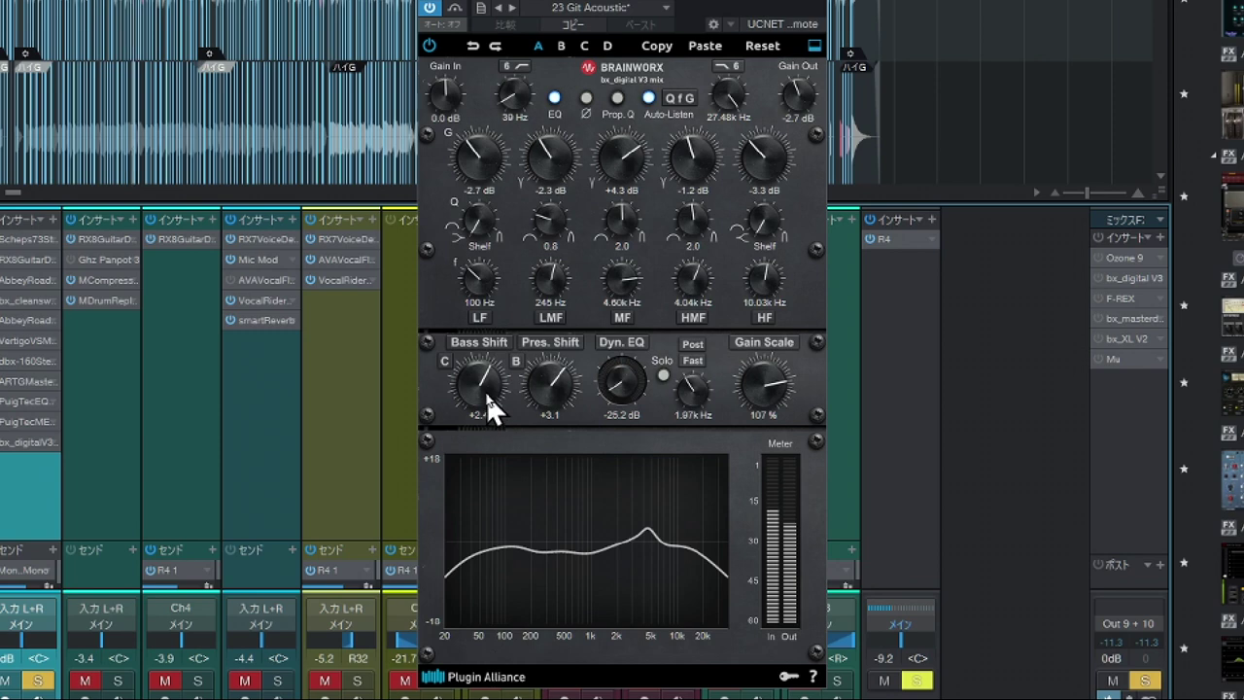
left_click_drag(485, 391, 486, 381)
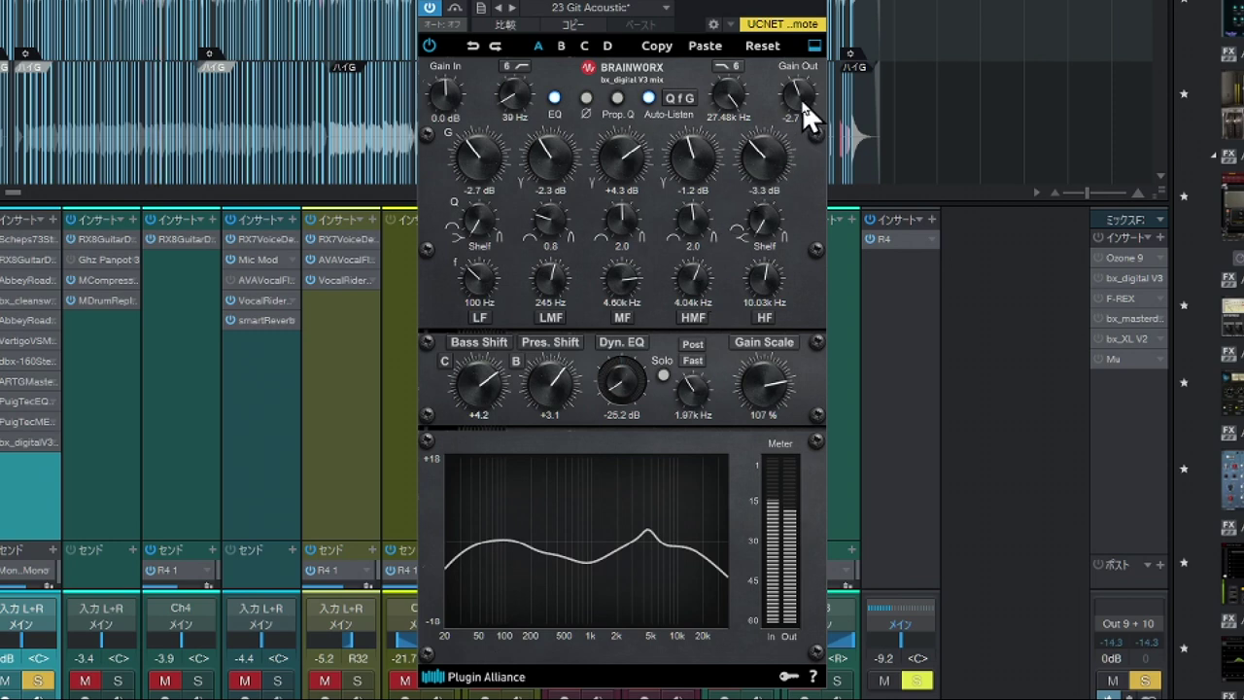
left_click_drag(797, 89, 798, 81)
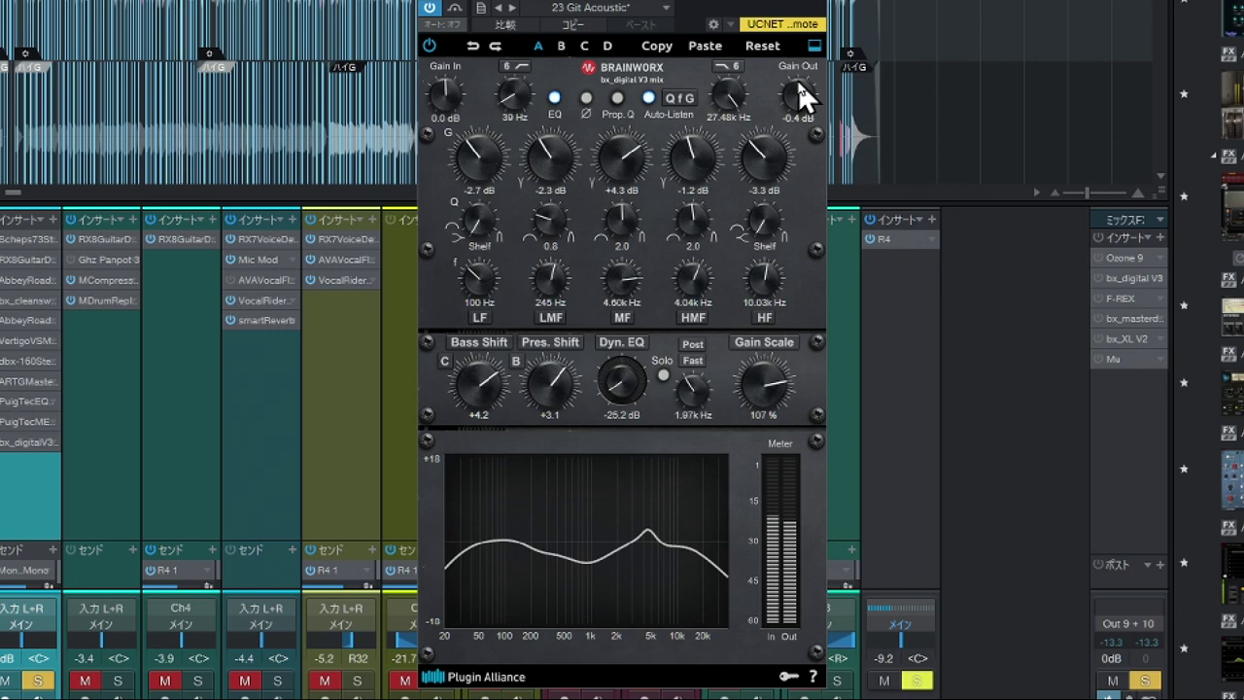
left_click_drag(798, 81, 800, 78)
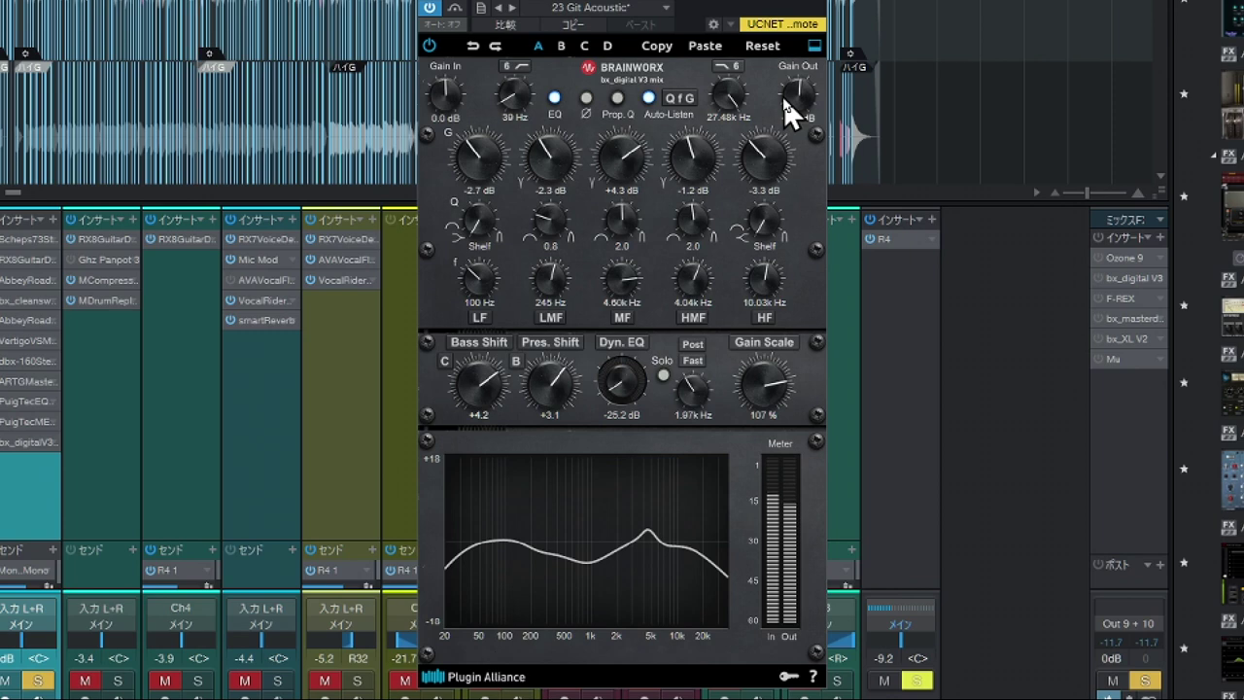
Step: Set the equalizer's MF band to a -1.3 dB cut at 4.23 kHz
left_click(627, 157)
left_click_drag(627, 156, 625, 173)
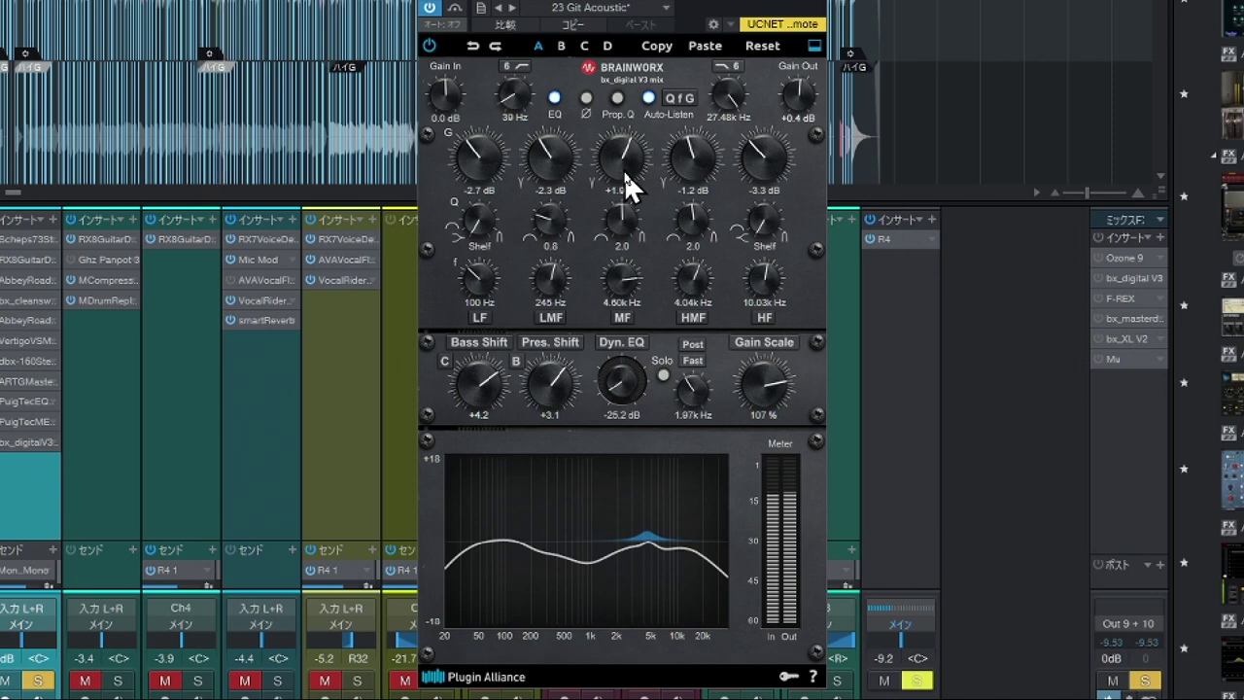
left_click_drag(623, 174, 625, 168)
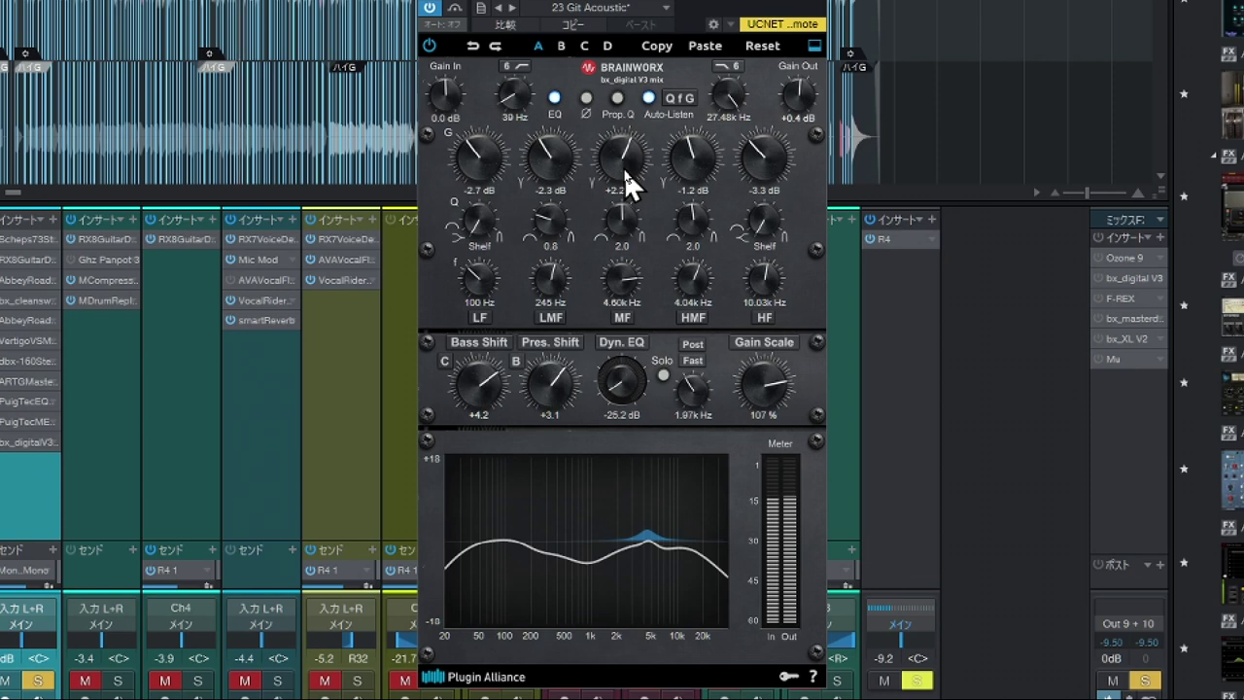
left_click_drag(622, 284, 633, 300)
left_click_drag(623, 164, 623, 188)
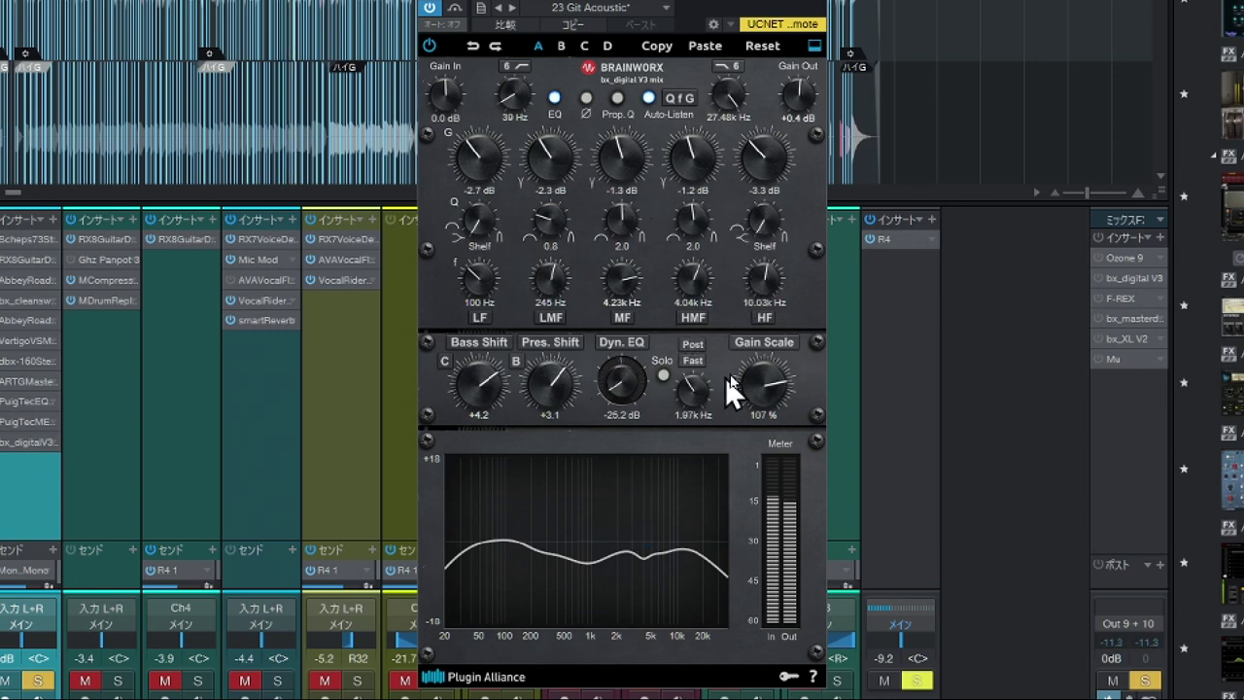
Step: Set the equalizer's HF shelf to -6.8 dB at 16.88 kHz
left_click_drag(766, 153, 765, 159)
left_click_drag(756, 268, 777, 260)
left_click_drag(769, 161, 768, 175)
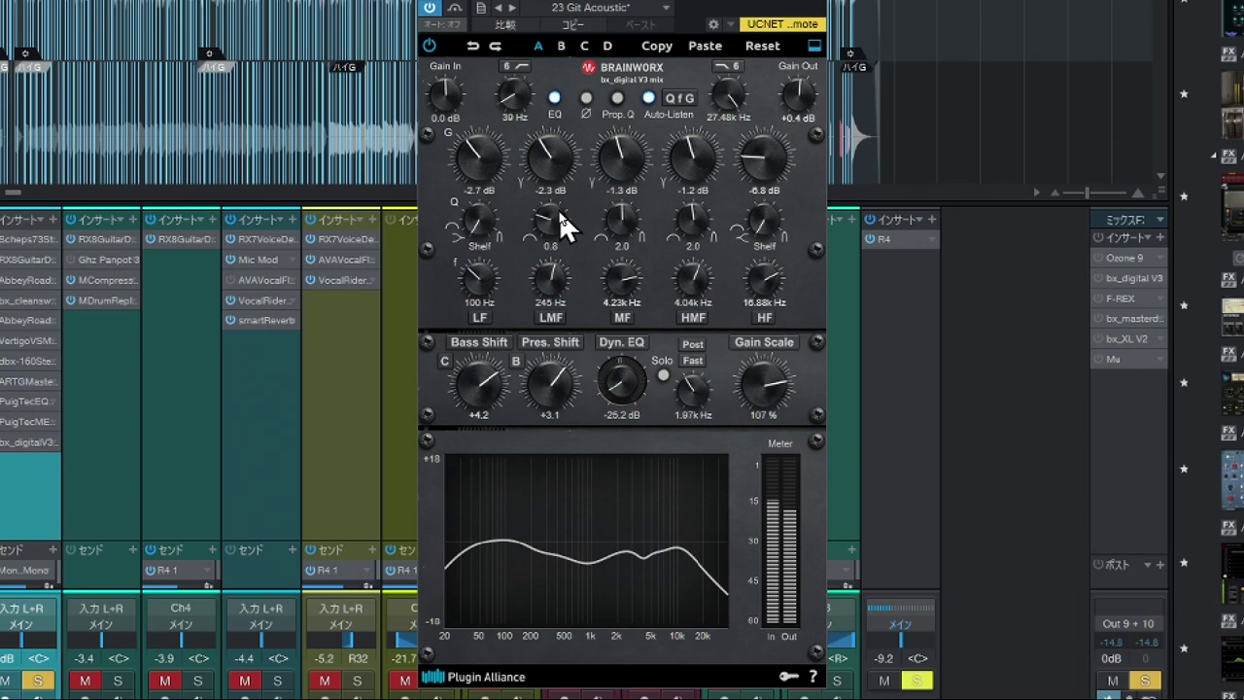
Step: Bypass the bx_digital V3 equalizer and re-enable it to compare the guitar sound
left_click(428, 47)
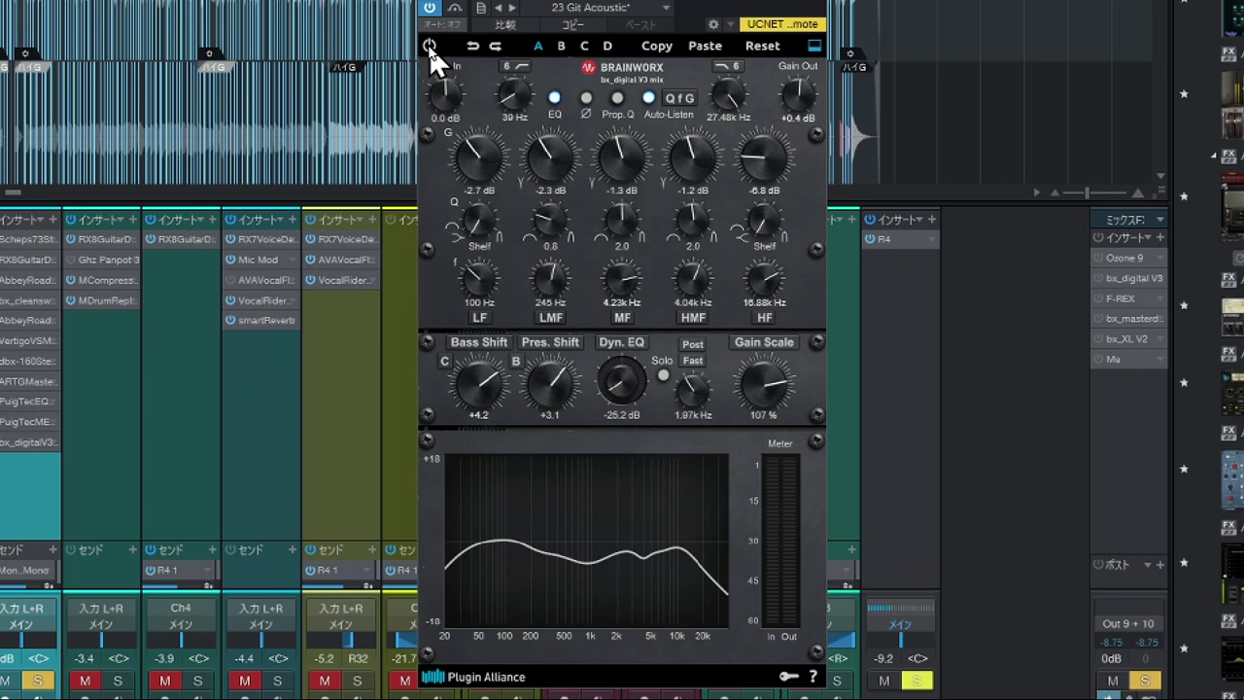
left_click(429, 46)
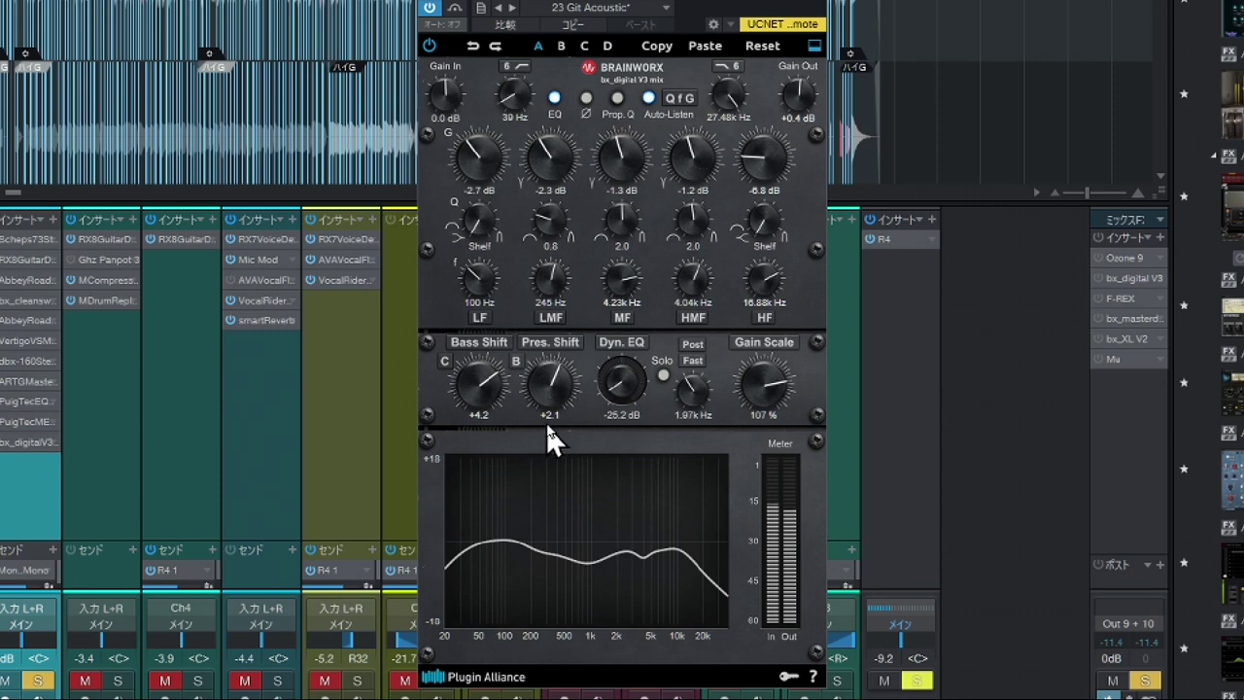
Step: Set the equalizer's Pres. Shift to -1.8 and its Bass Shift to +2.8
left_click_drag(552, 384, 548, 410)
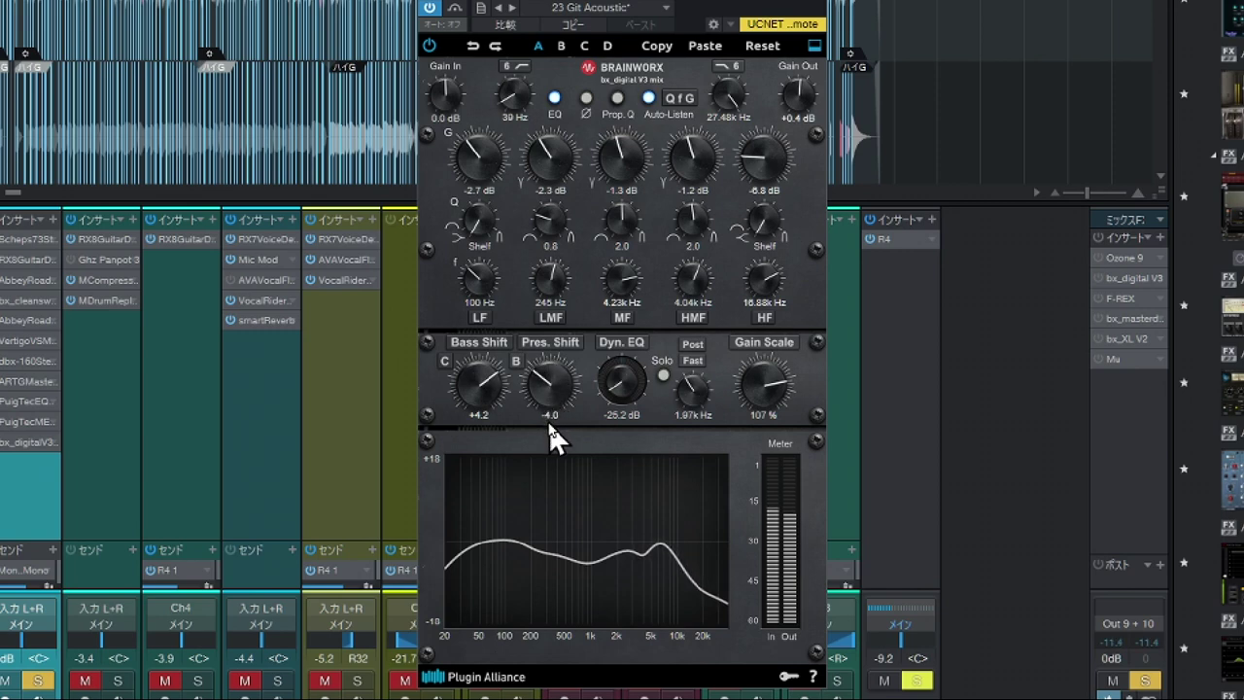
left_click_drag(549, 437, 548, 413)
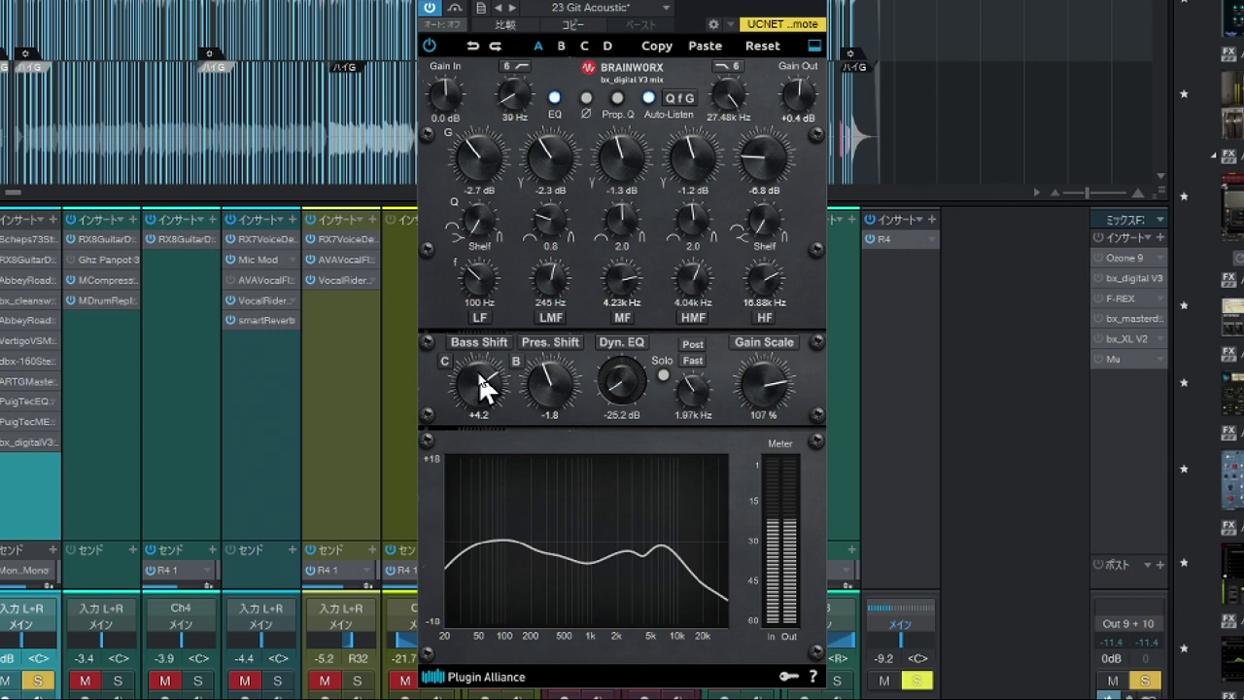
left_click_drag(478, 372, 475, 386)
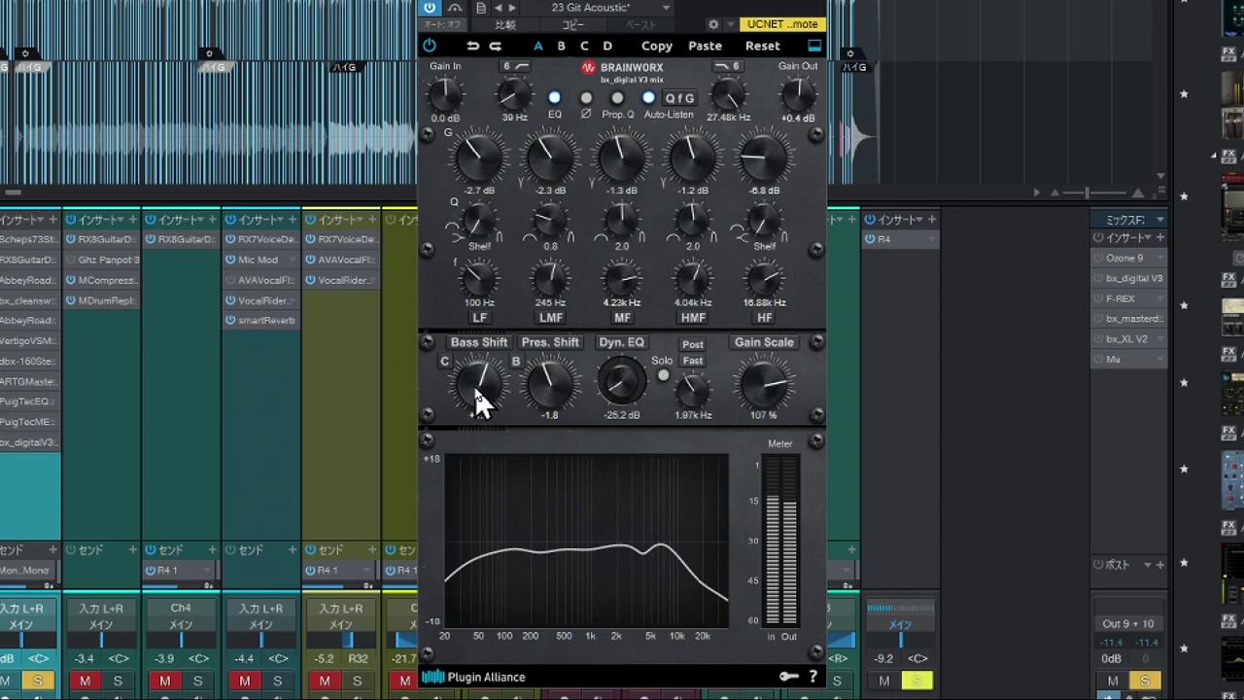
left_click_drag(474, 386, 482, 382)
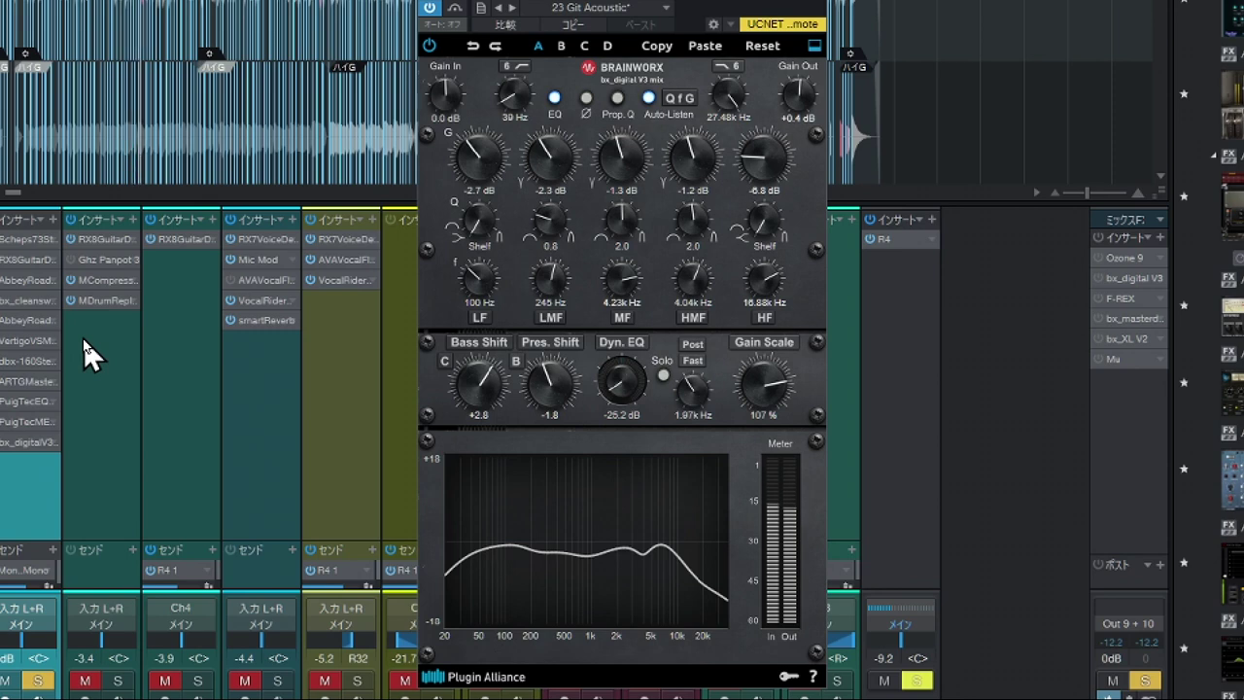
Step: Switch all GTアコギ inserts off and back on to compare the processed and dry guitar
left_click(0, 220)
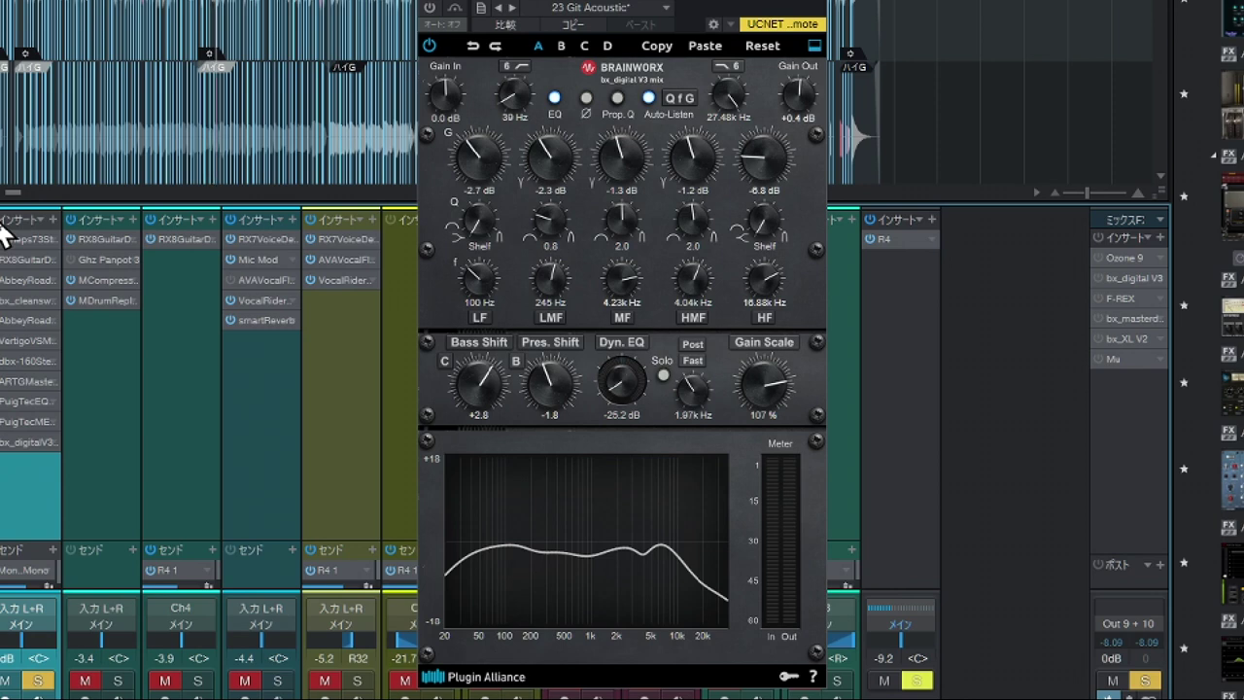
left_click(2, 225)
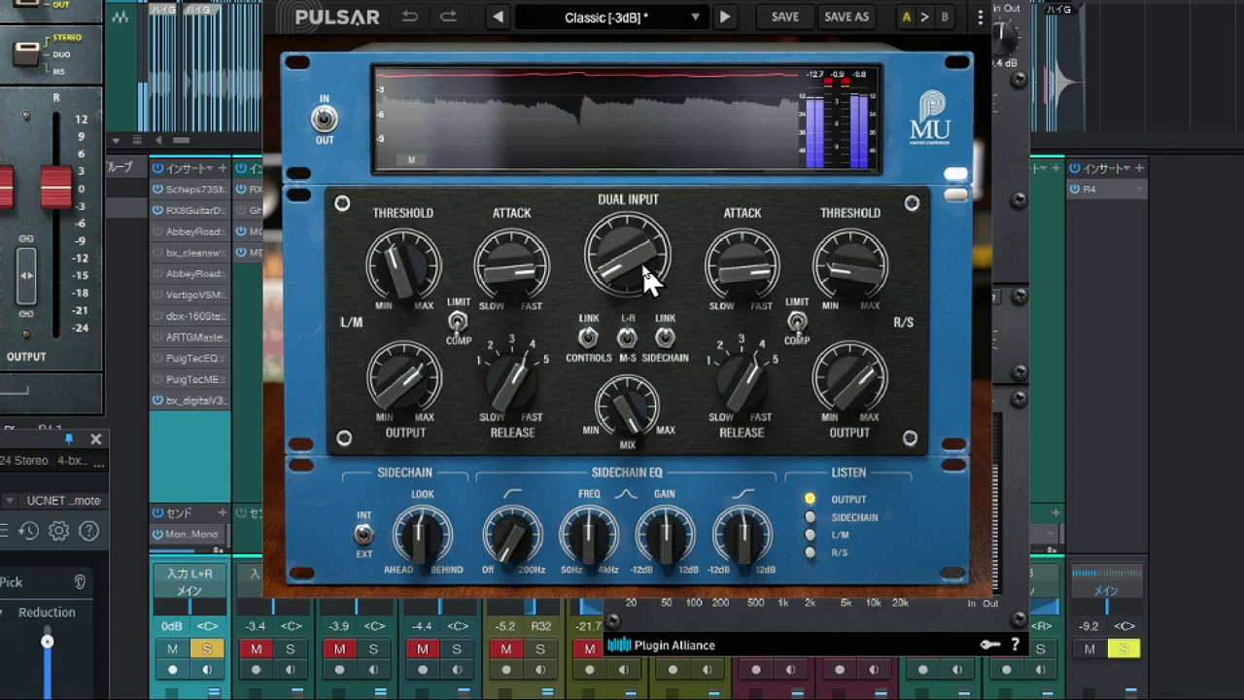
Step: Slow the Pulsar Mu compressor's linked attack to 6.35
left_click_drag(509, 260, 481, 294)
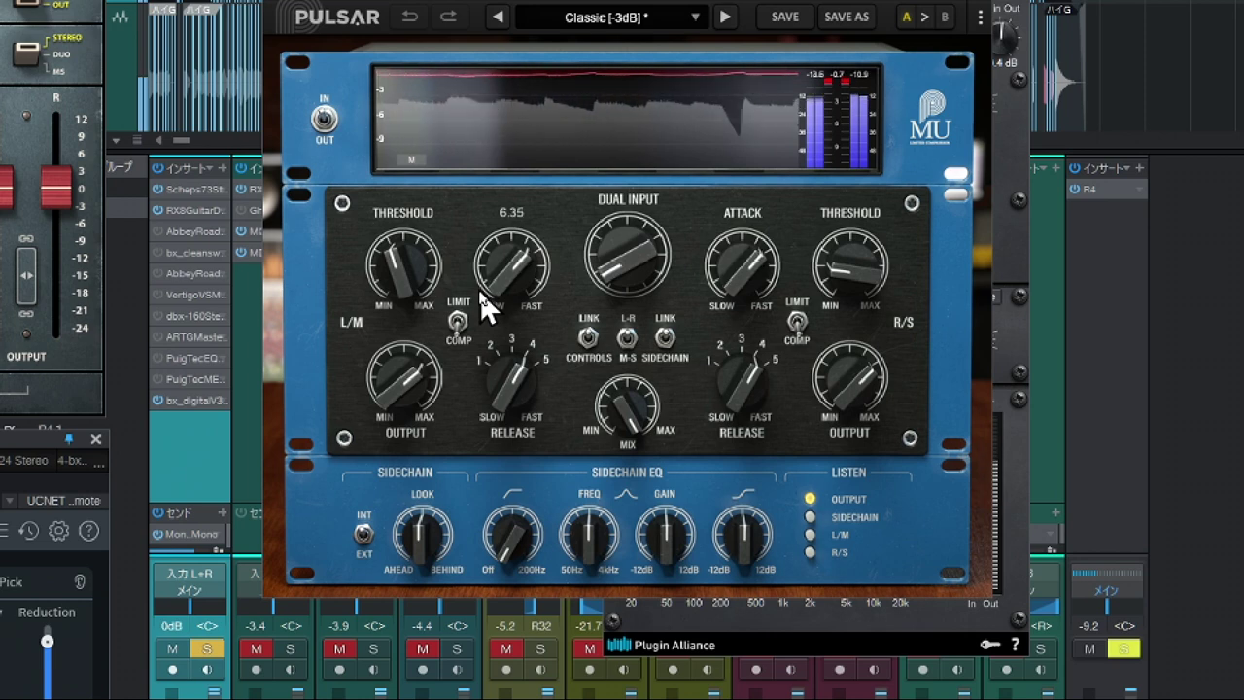